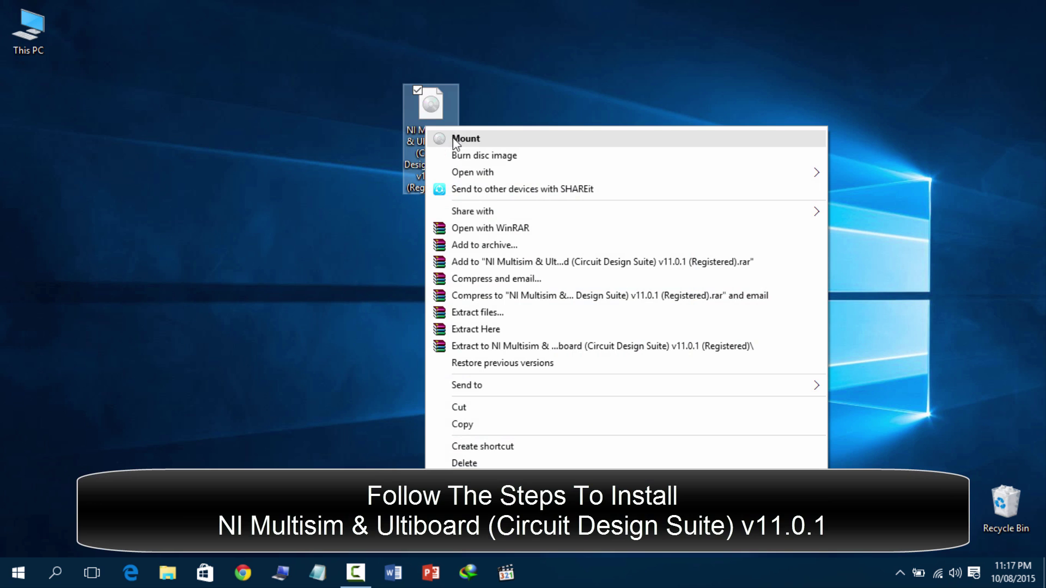
Mount the NI Multisim & Ultiboard disc image and start the NI Circuit Design Suite 11.0.1 installation from its autorun application
click(478, 140)
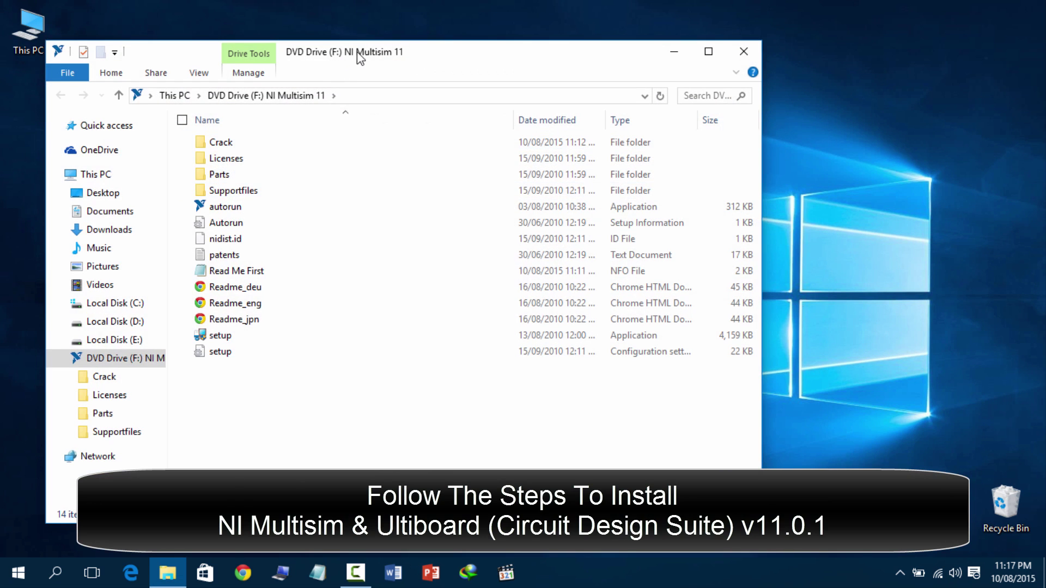
click(223, 208)
right_click(239, 208)
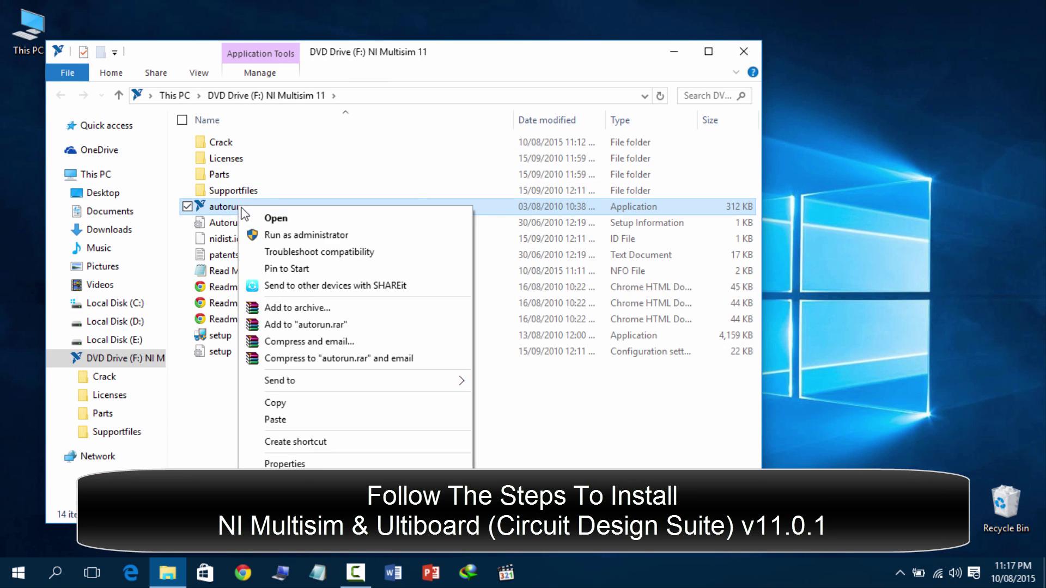
click(261, 220)
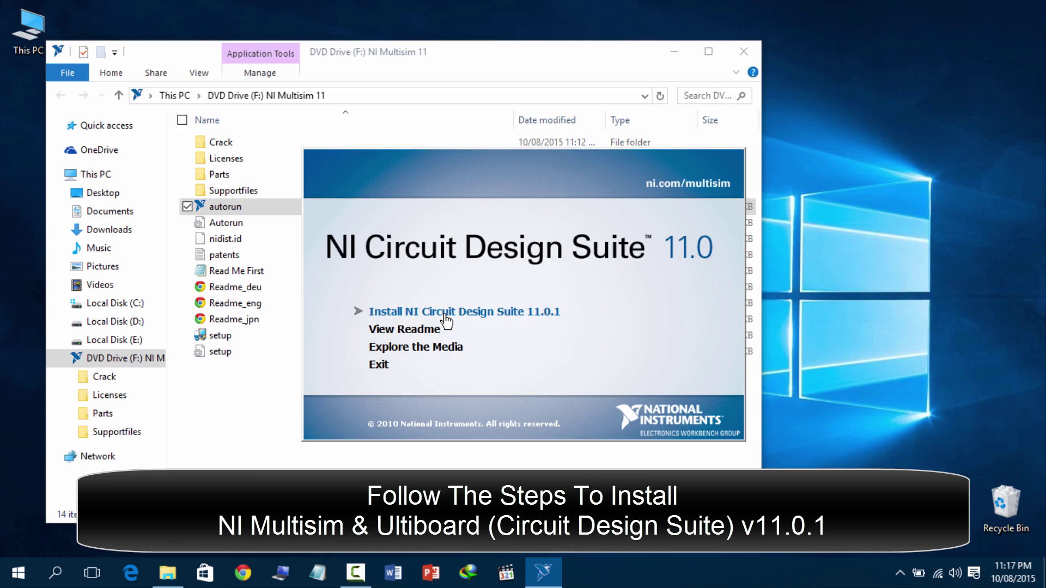
click(445, 316)
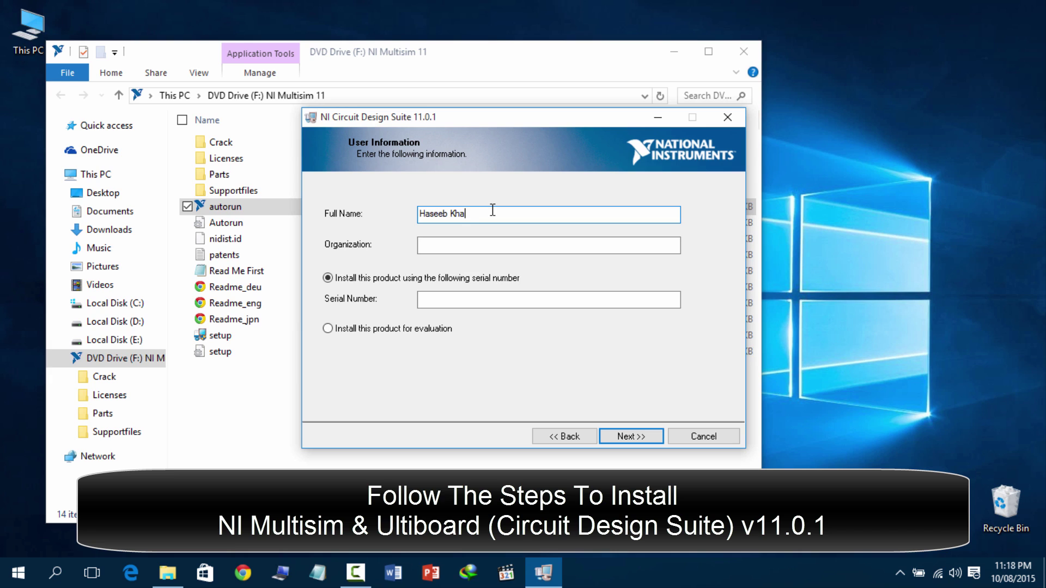
Fill in the full name and set the organization to B.Tech_Electrical in the installer's user information
key(Tab)
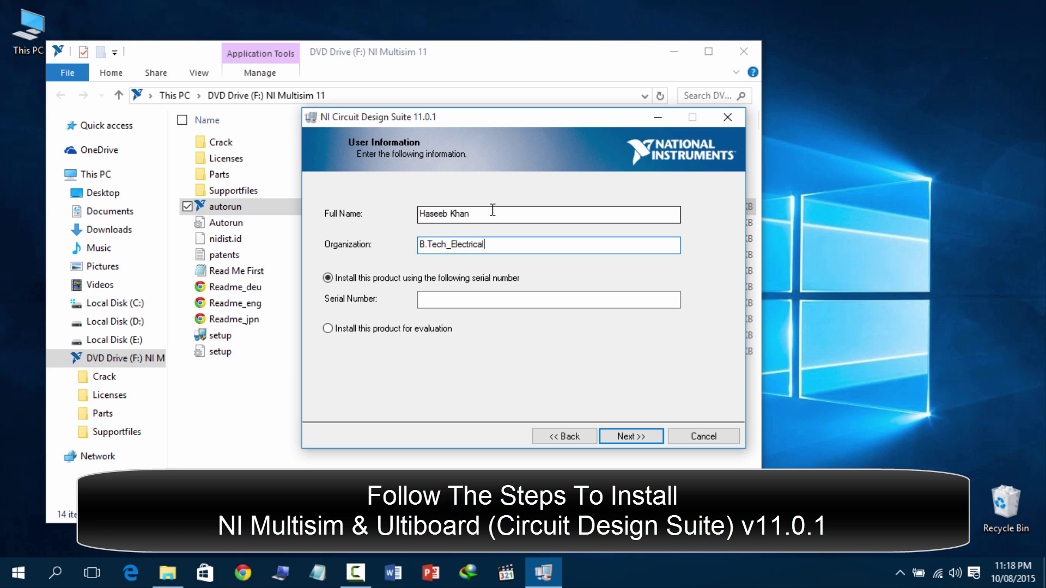
click(441, 300)
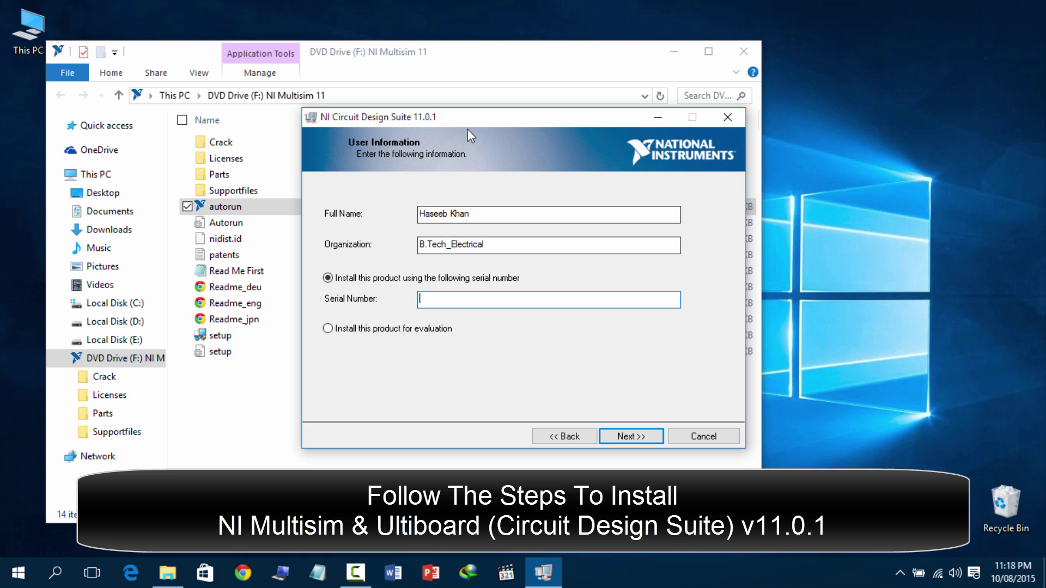
Run kg_v1101 license generator from the Crack folder on the mounted disc, keeping the installer window beside the folder
drag(483, 122, 656, 120)
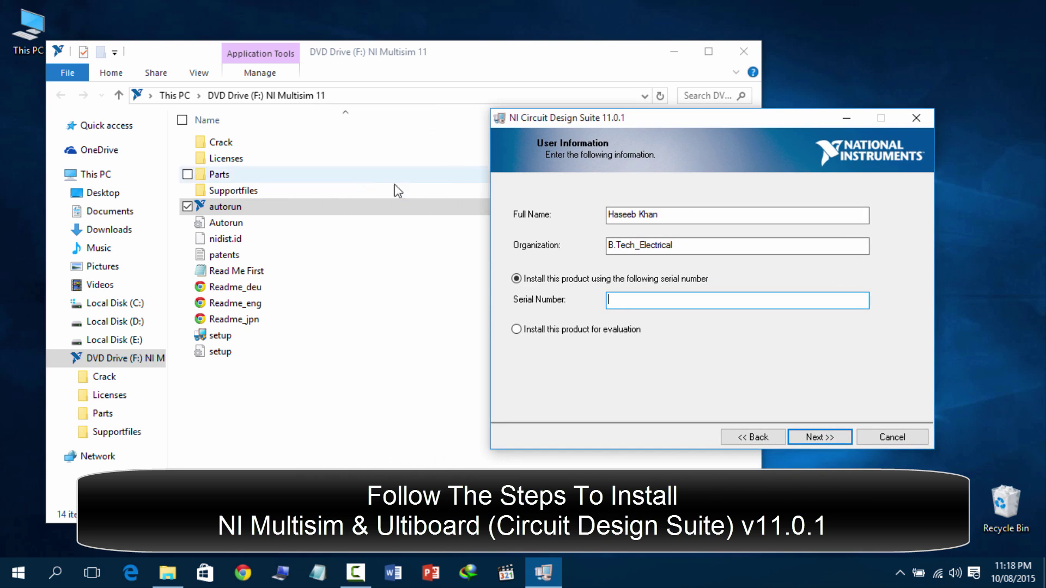
double_click(231, 143)
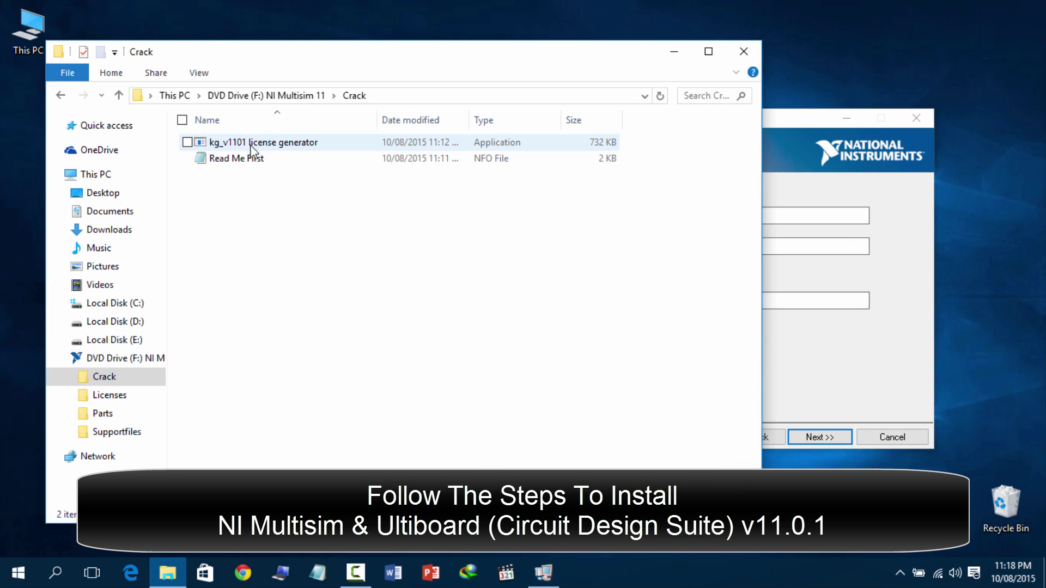
double_click(252, 144)
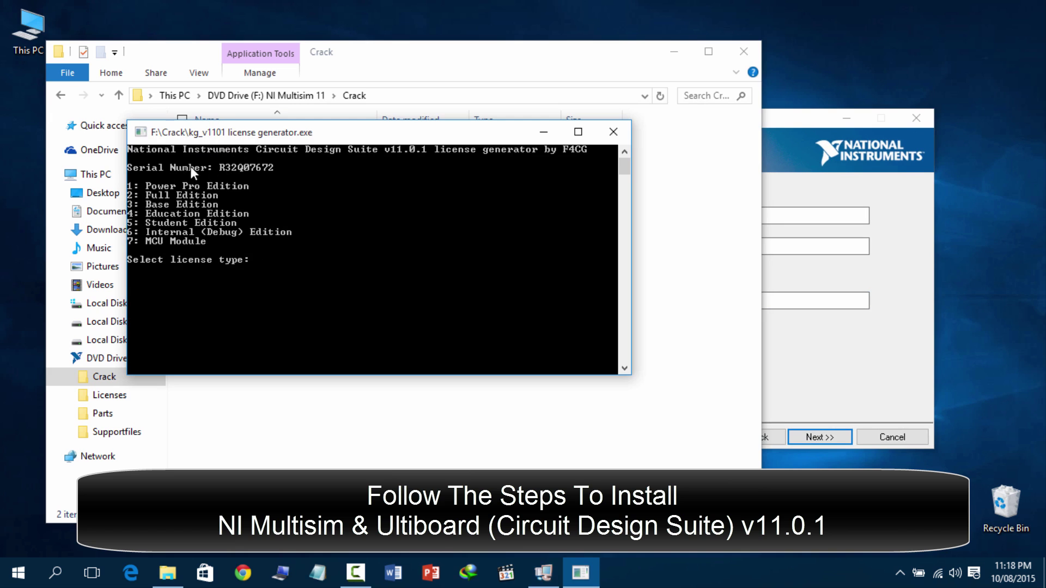
Enter the serial number in the installer's user information and accept the default destination directory
click(790, 122)
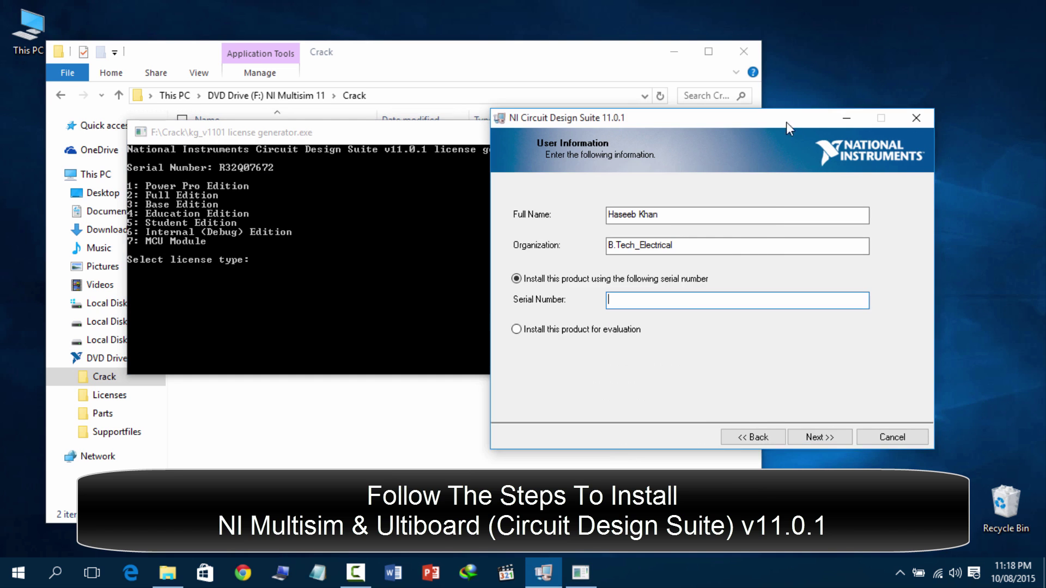
drag(744, 125, 699, 109)
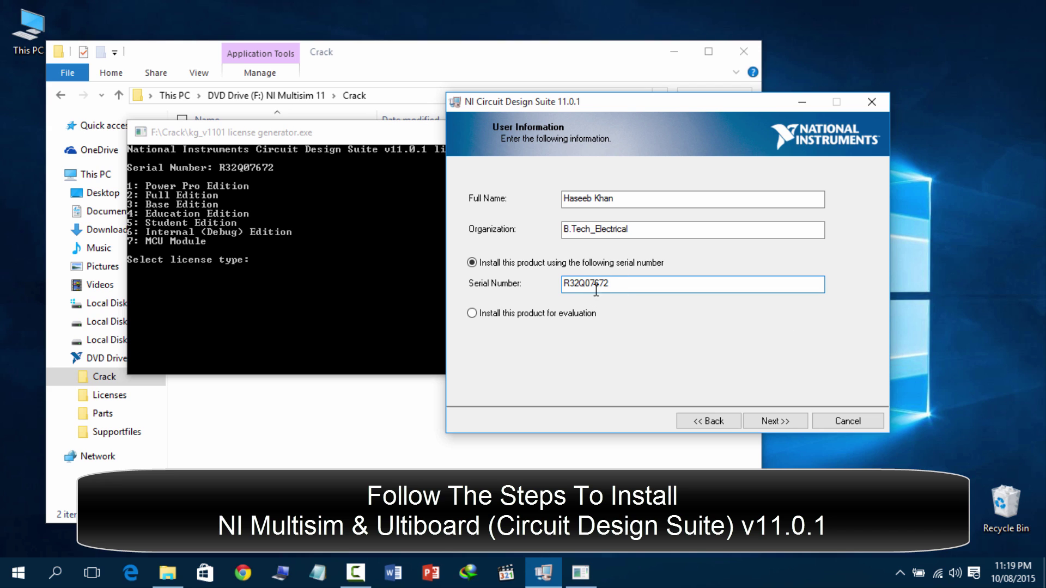
click(780, 423)
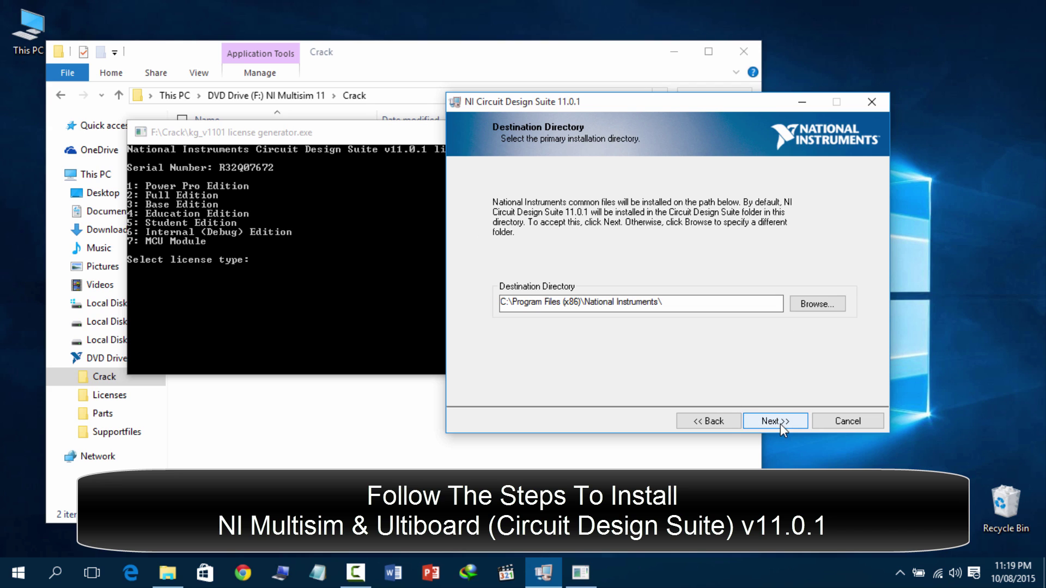
click(773, 421)
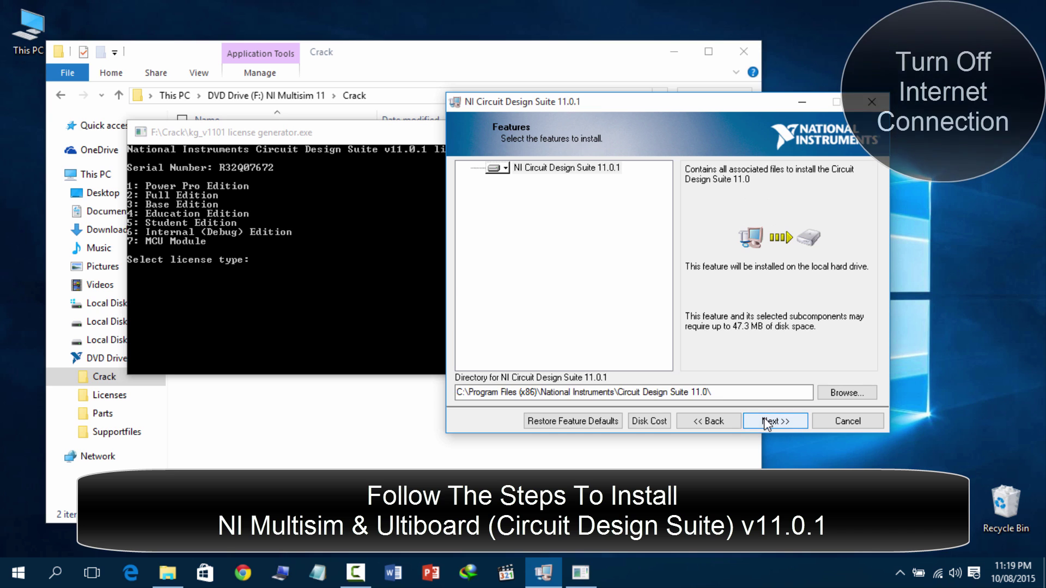
Disconnect the computer from the Wi-Fi network and continue the installer with the default features up to the license agreement
click(938, 576)
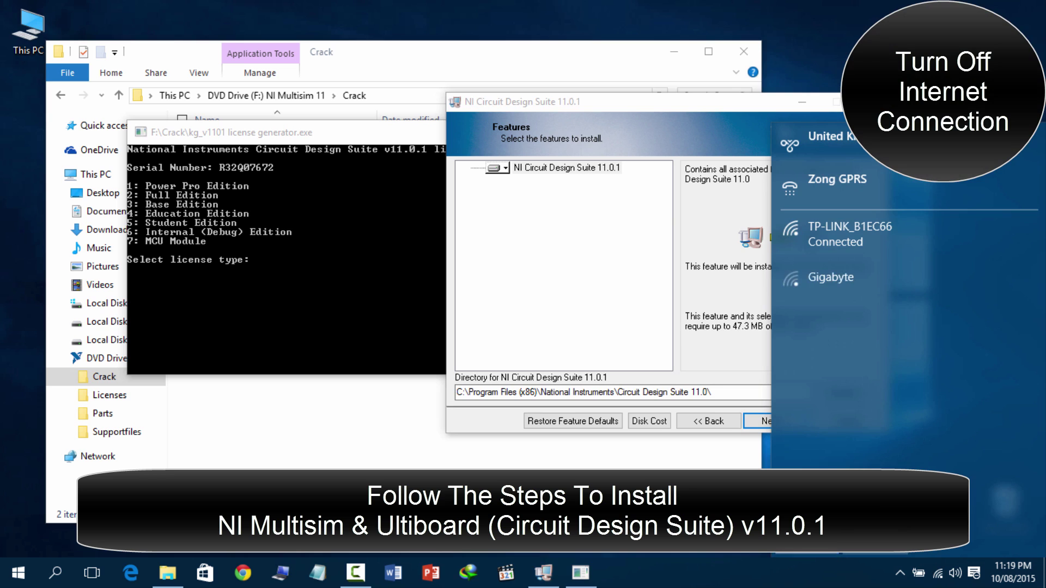
click(590, 280)
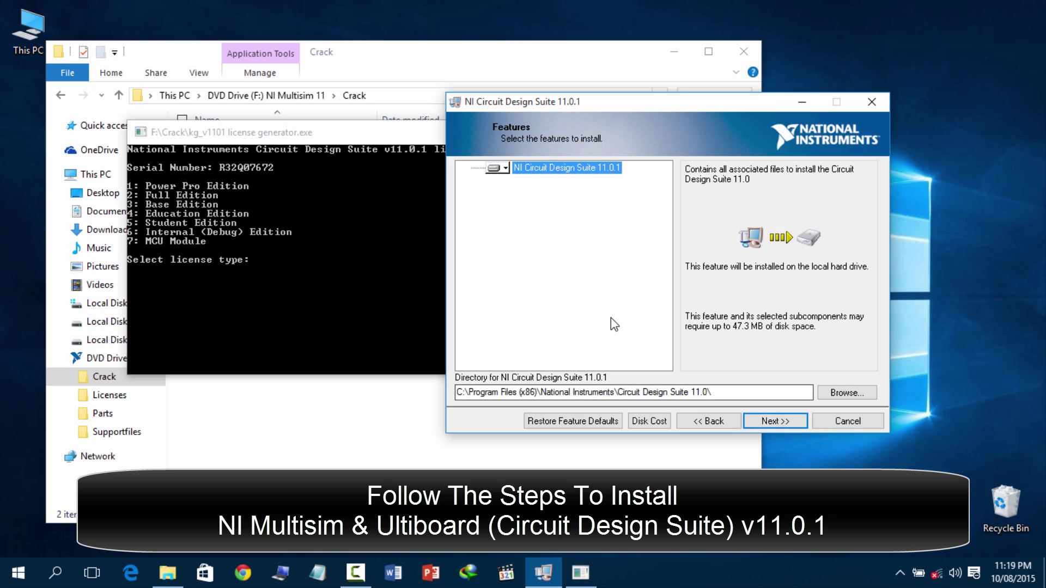
click(766, 423)
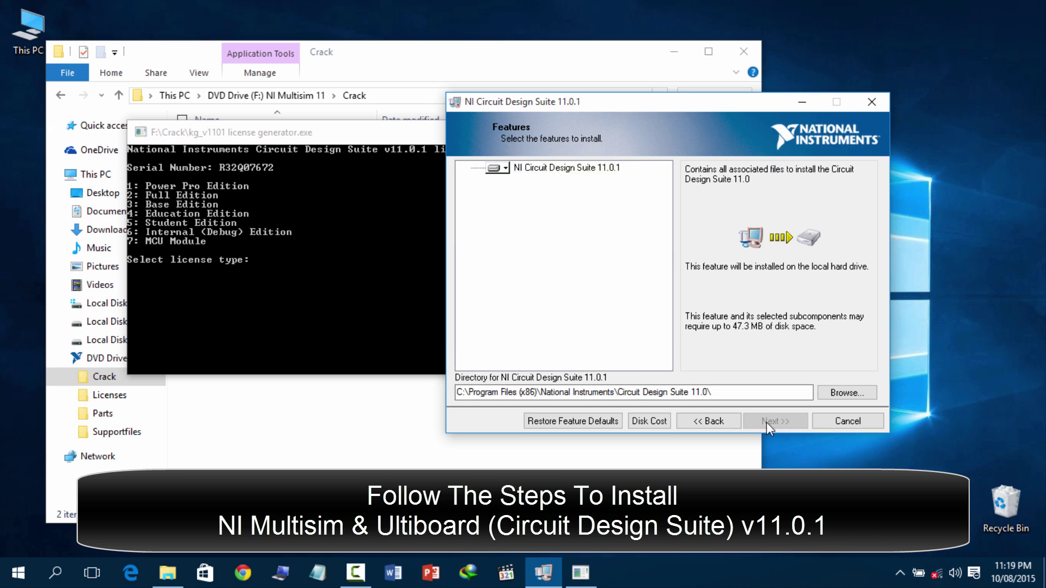
click(459, 251)
click(776, 420)
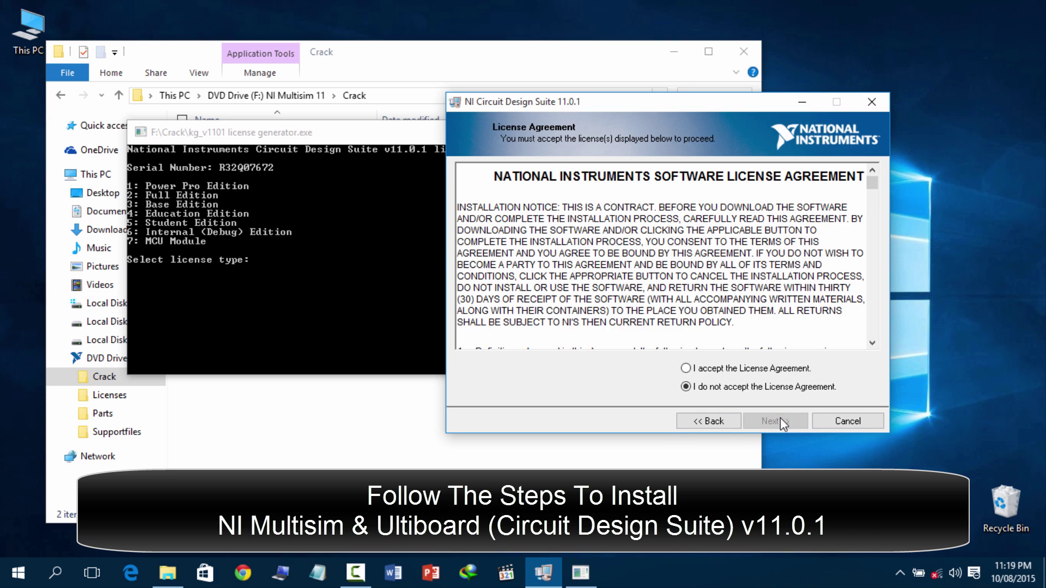
Accept the National Instruments, HI-TECH and Microchip license agreements and run the installation through to its end
click(685, 368)
click(767, 423)
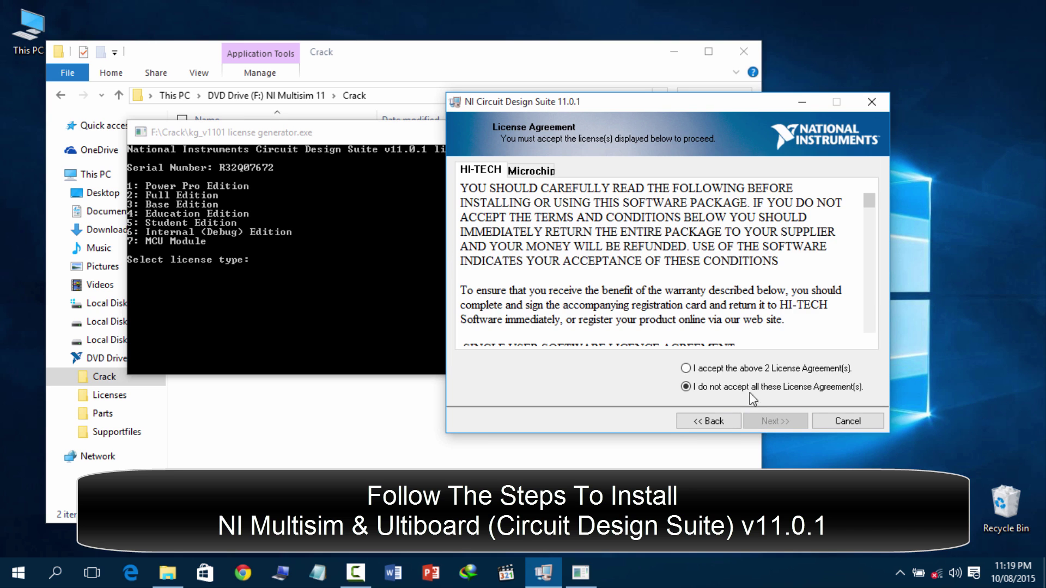
click(738, 370)
click(771, 422)
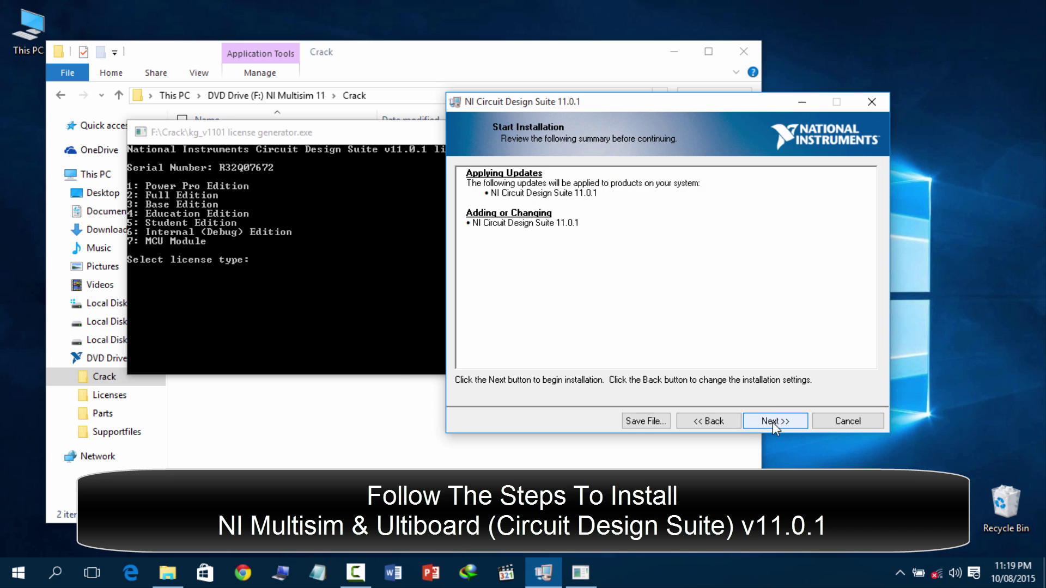
click(772, 423)
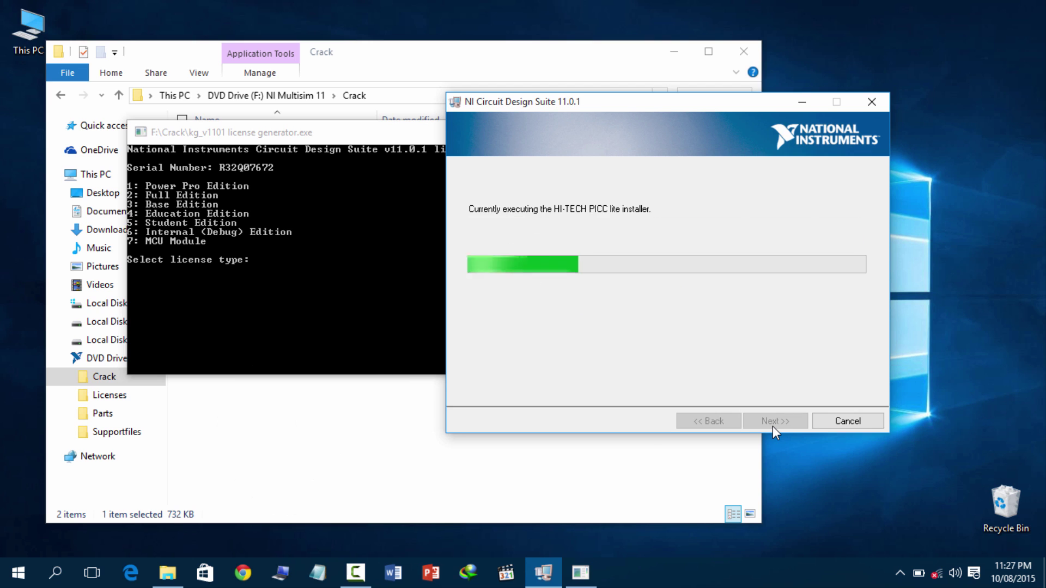
click(840, 426)
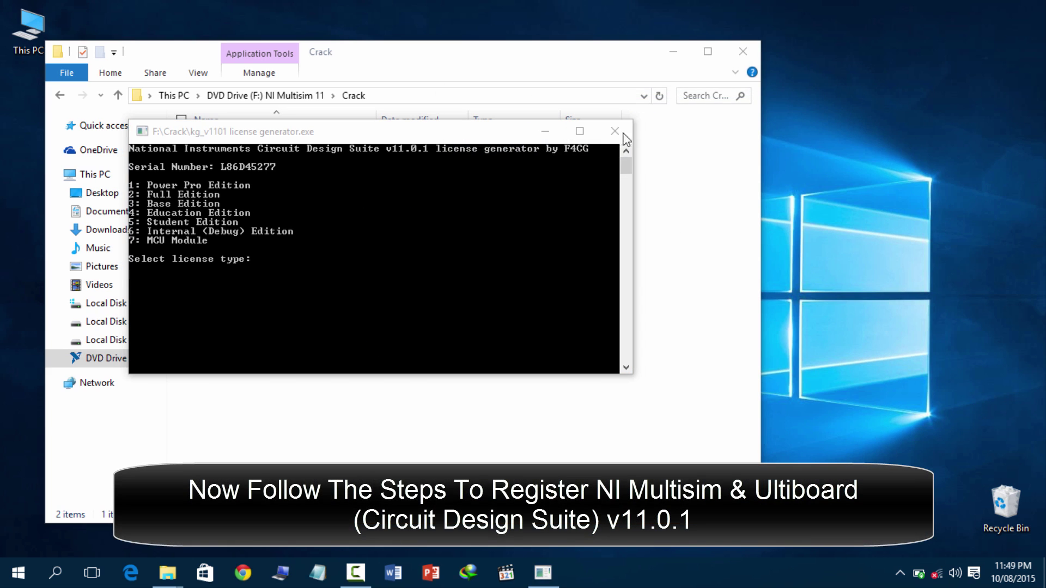
Close the running license generator and copy kg_v1101 license generator from the Crack folder to the desktop
click(614, 131)
right_click(250, 144)
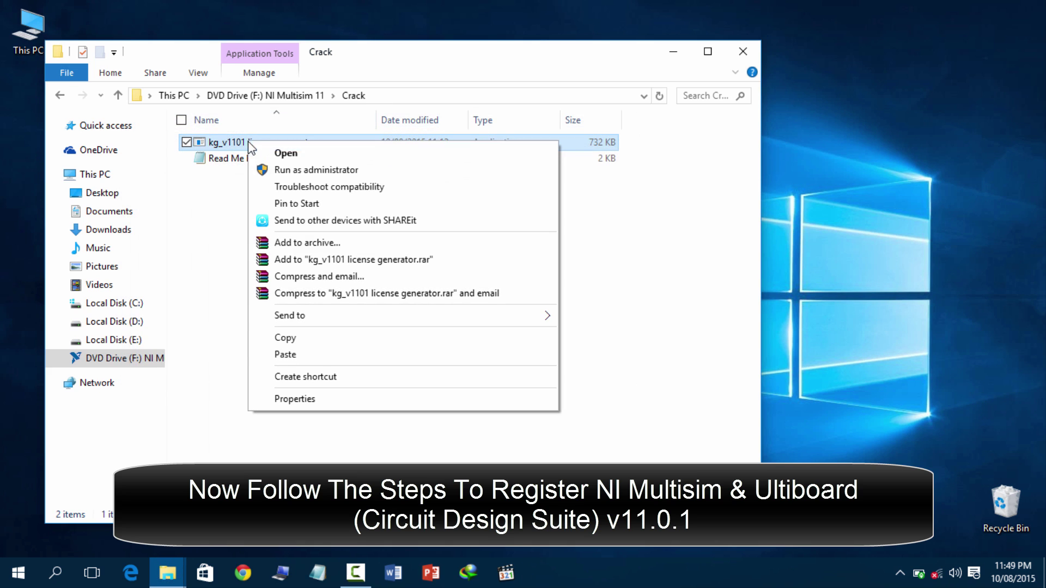
click(309, 338)
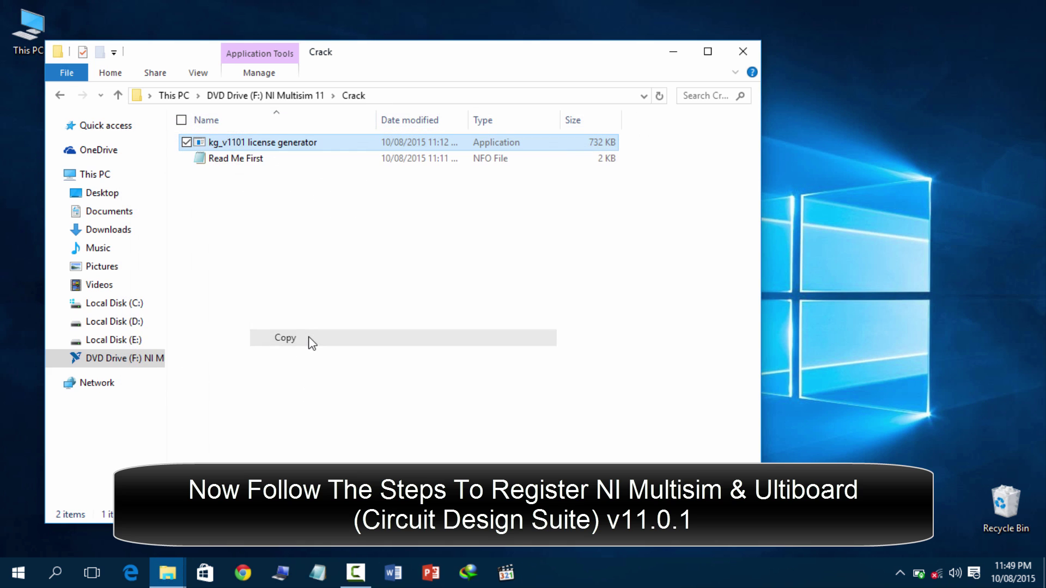
click(742, 51)
right_click(222, 207)
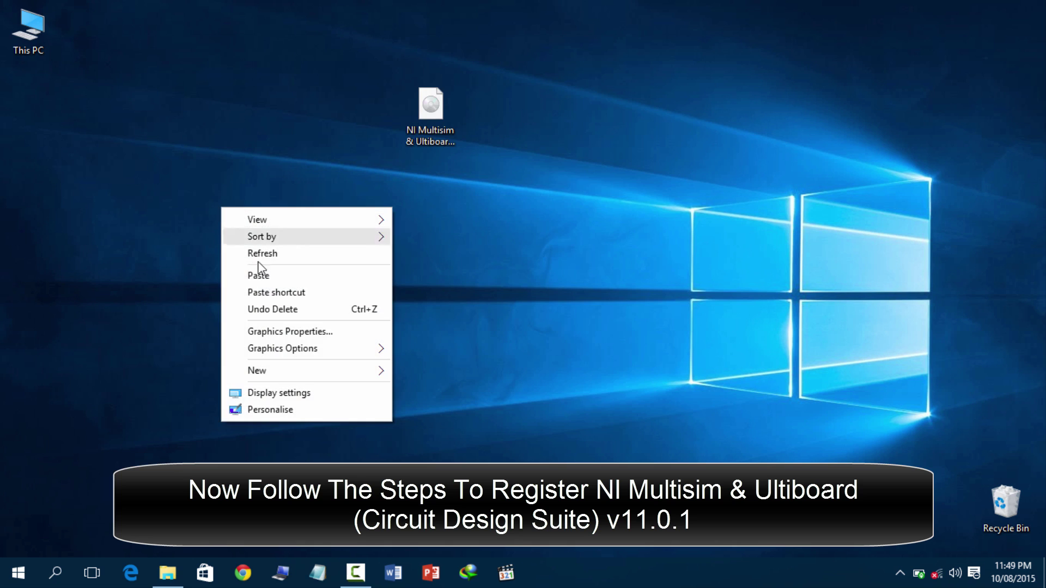
click(271, 276)
Run the license generator from the desktop and generate license files of type 4, Education Edition
right_click(204, 186)
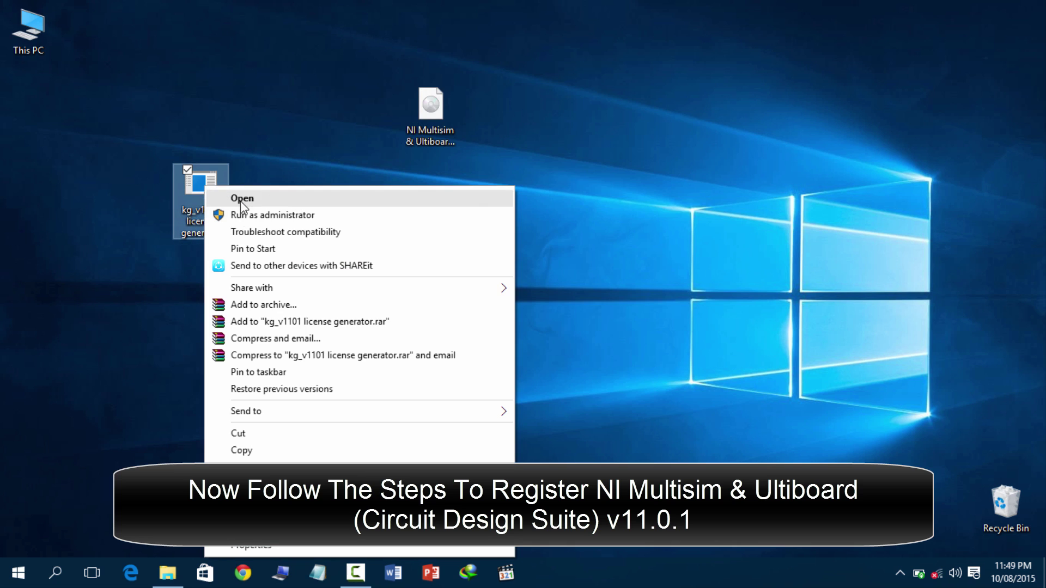
click(240, 203)
drag(166, 70, 461, 166)
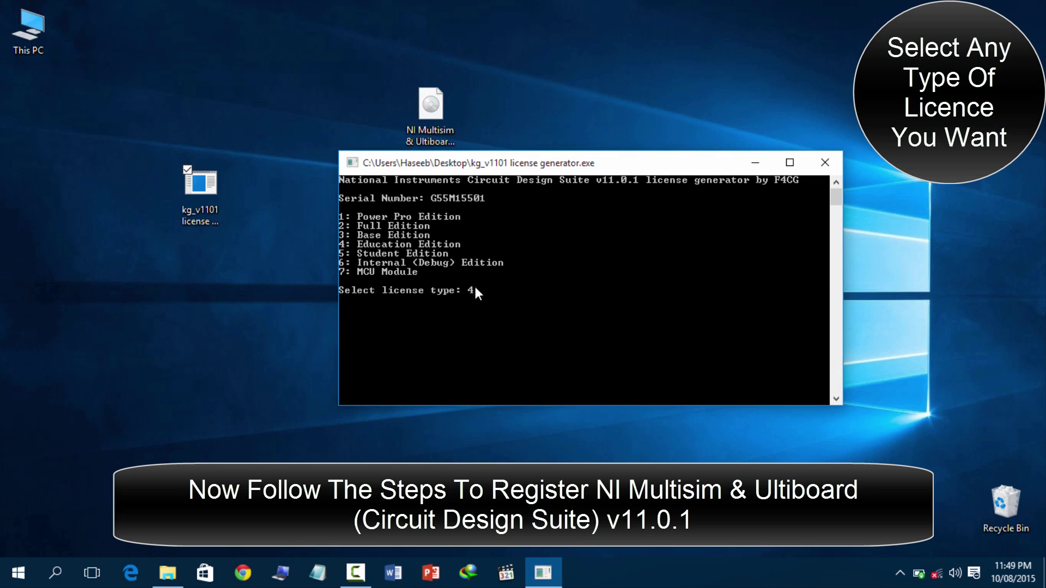
key(Return)
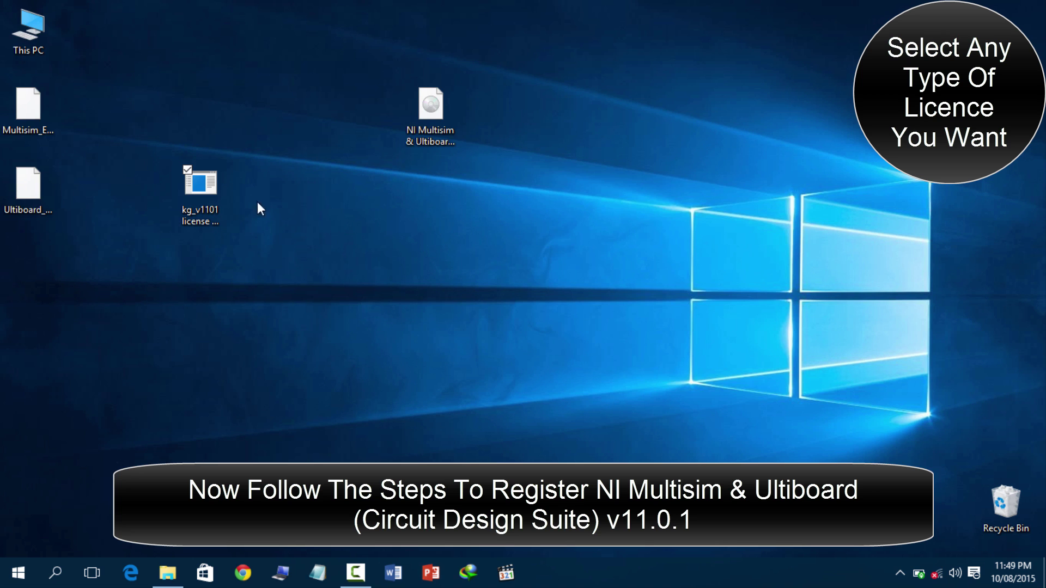
Run the desktop license generator again to create the Student Edition license files, and move the generator to the Recycle Bin
click(211, 195)
right_click(212, 195)
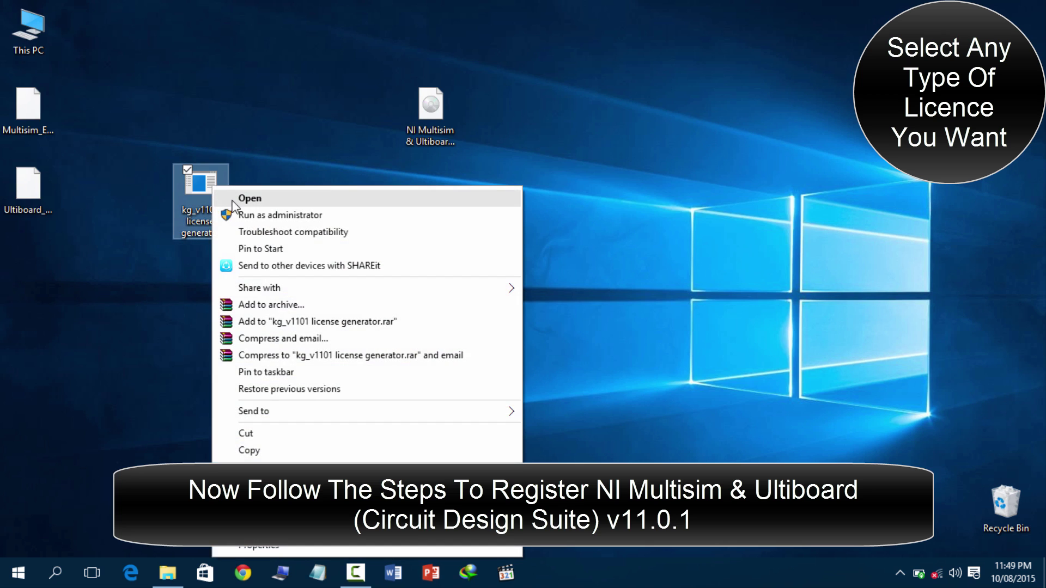
click(232, 201)
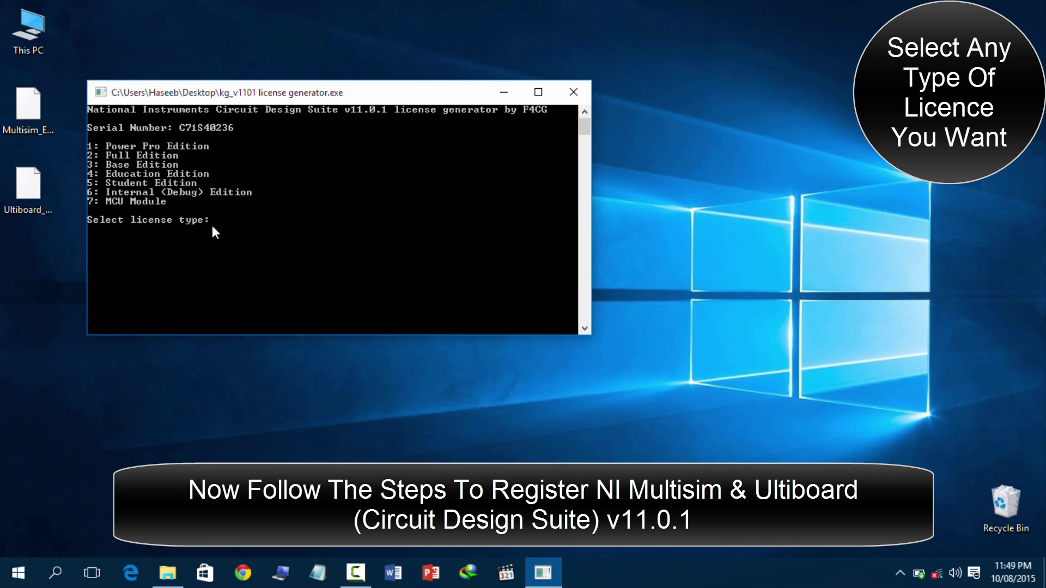
key(Return)
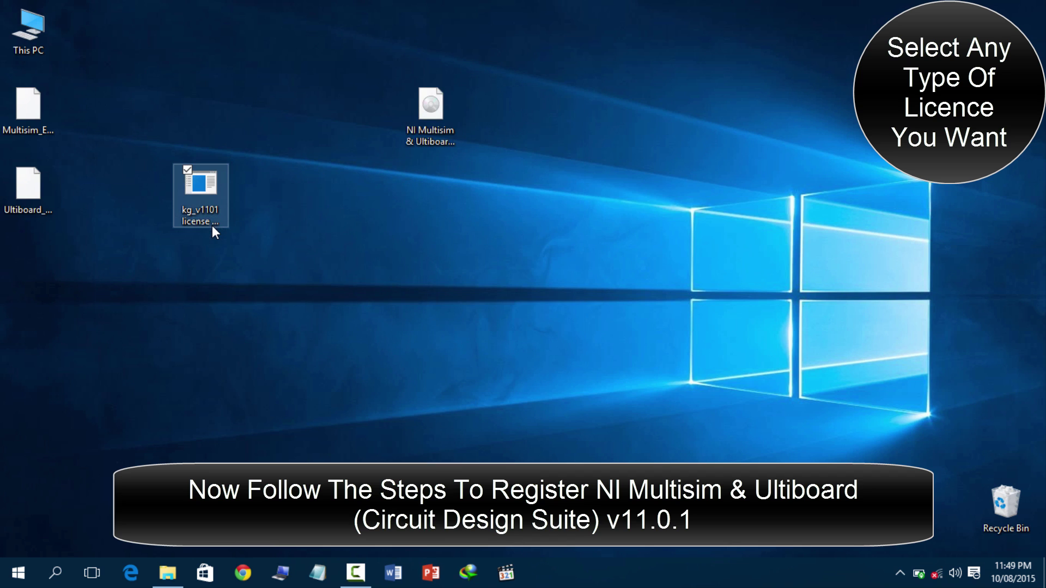
drag(205, 213, 1005, 504)
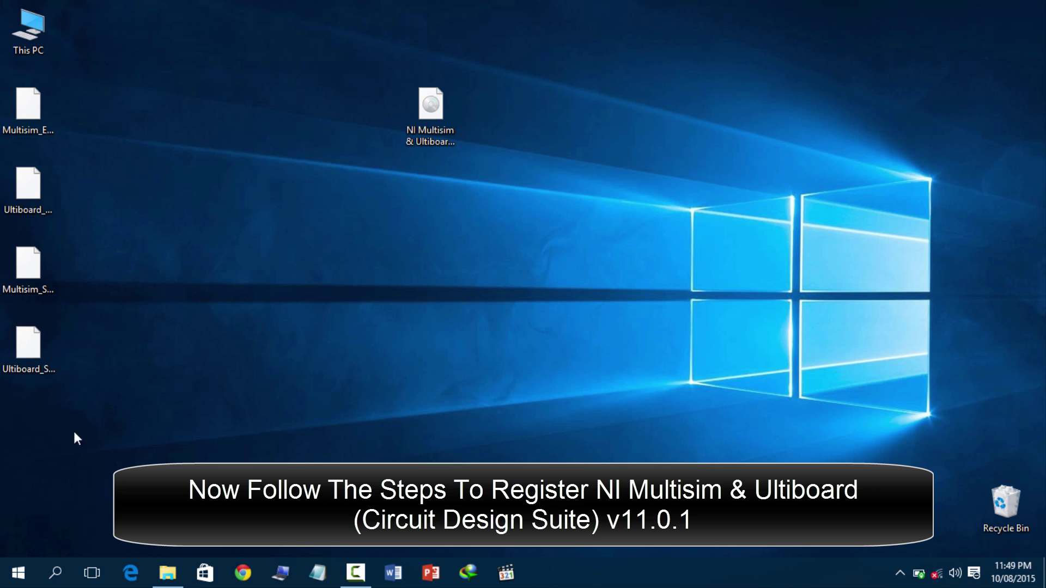
Launch NI License Manager and install the Education and Student Edition license files for Multisim and Ultiboard from the desktop
click(7, 577)
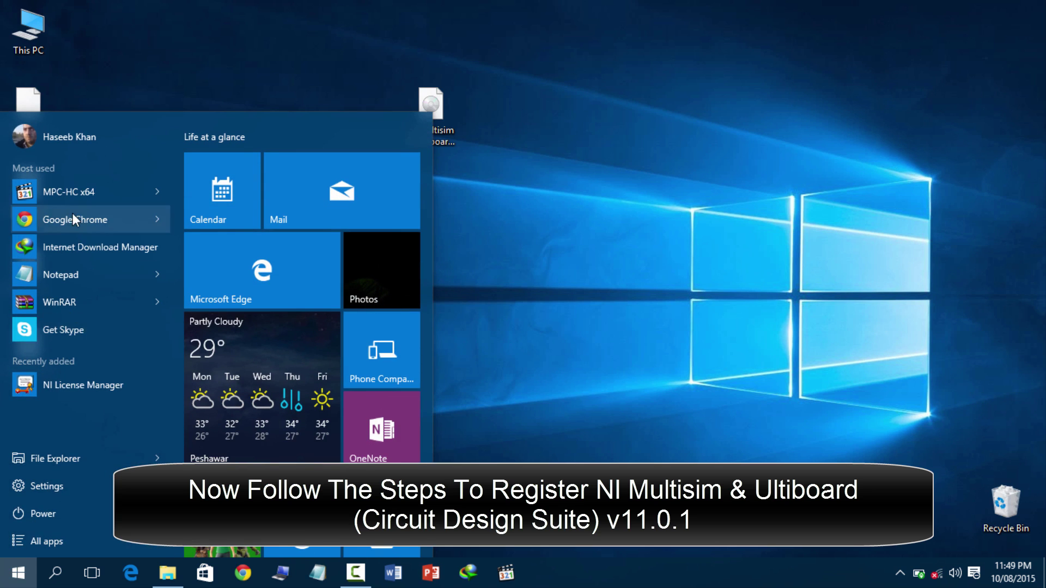
click(48, 537)
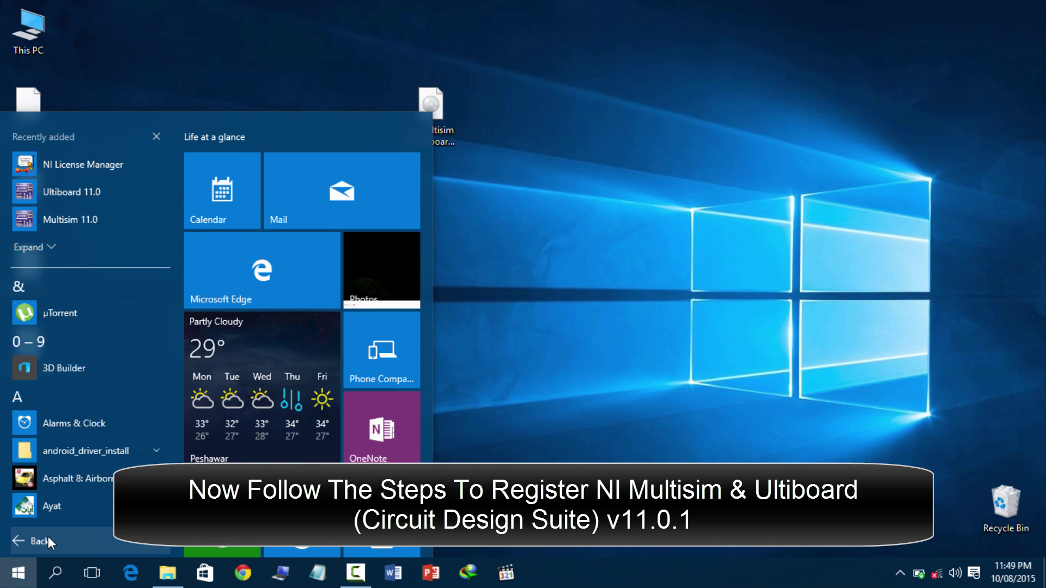
click(91, 164)
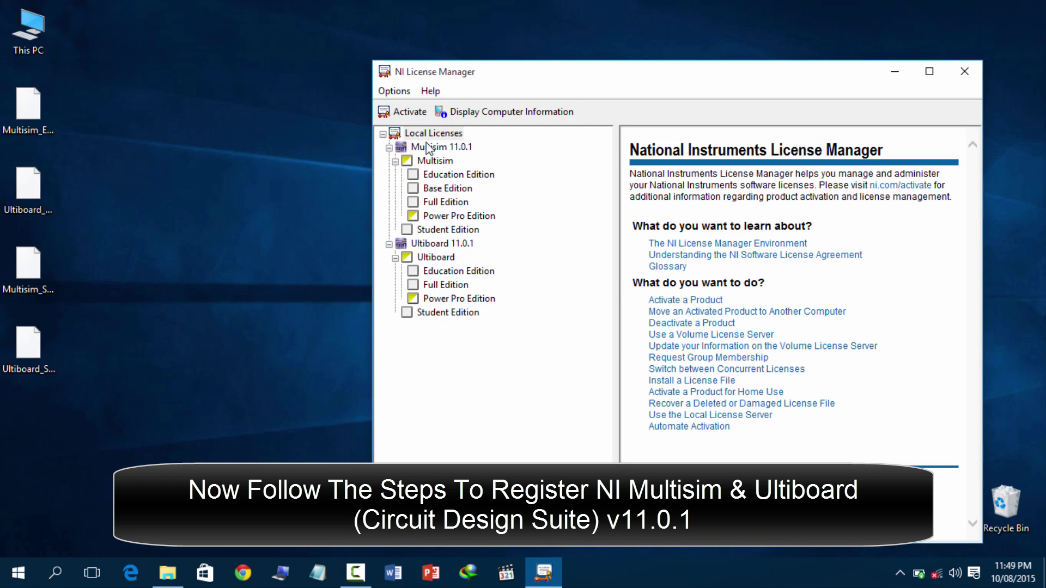
click(390, 93)
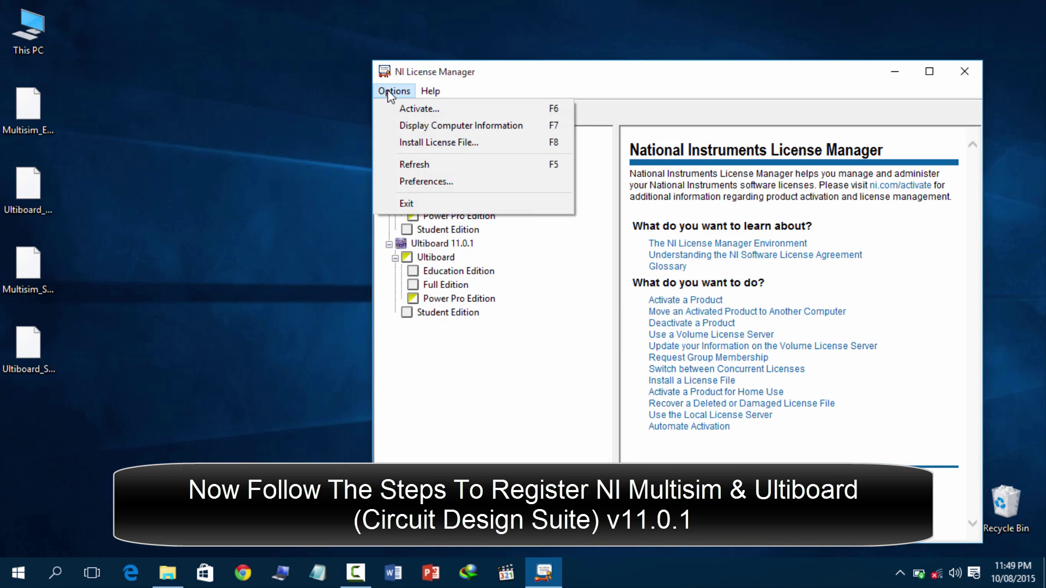
click(431, 143)
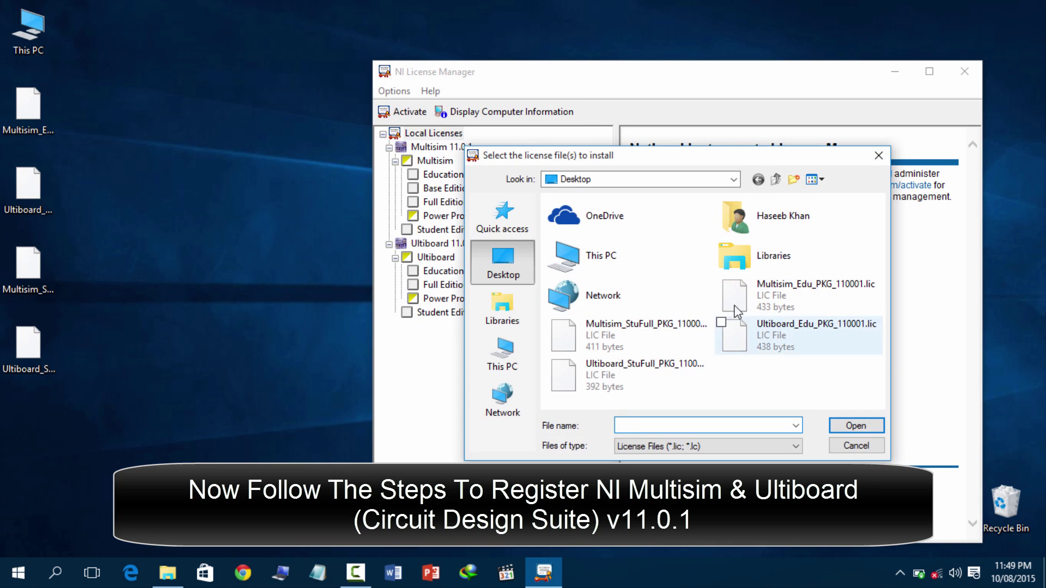
click(720, 282)
click(720, 322)
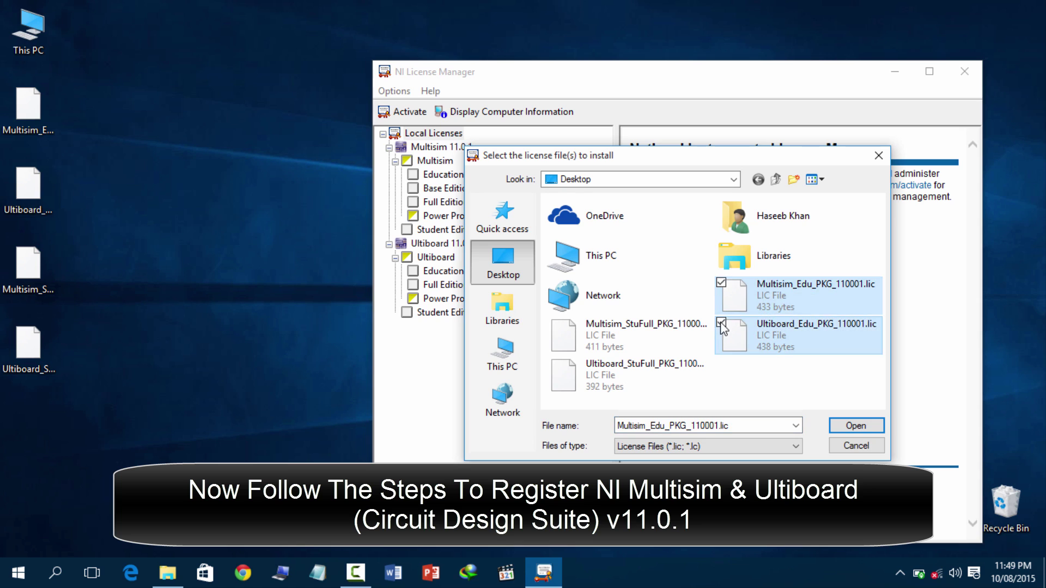
click(551, 362)
click(856, 426)
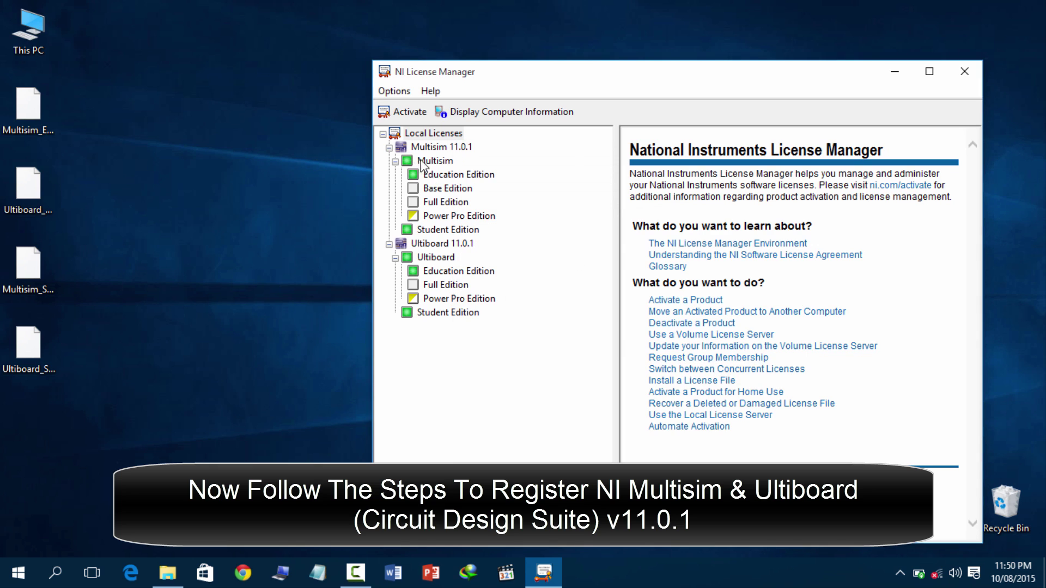
Exit NI License Manager and move the four license files from the desktop to the Recycle Bin
click(394, 91)
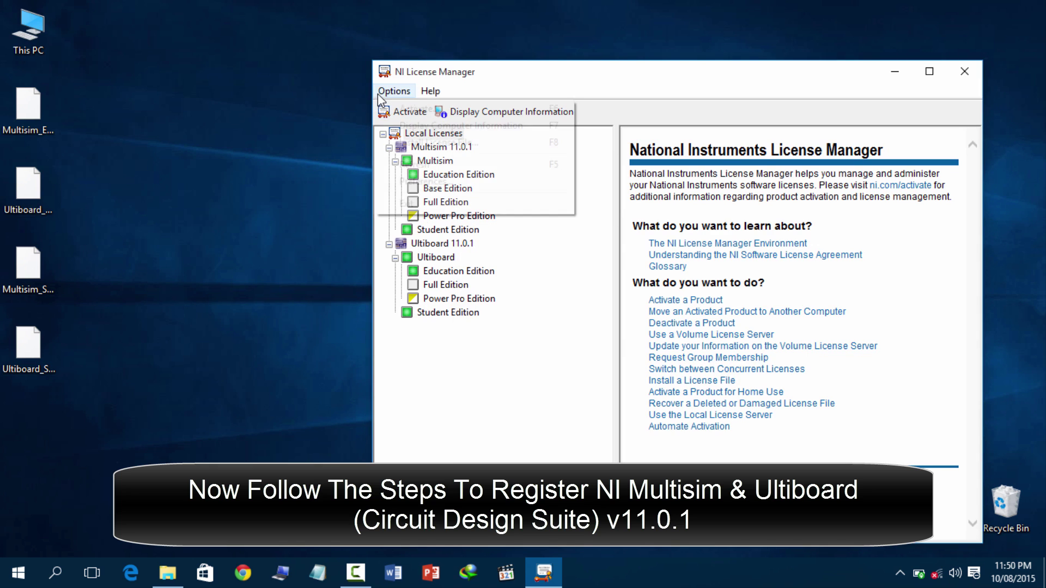
click(407, 204)
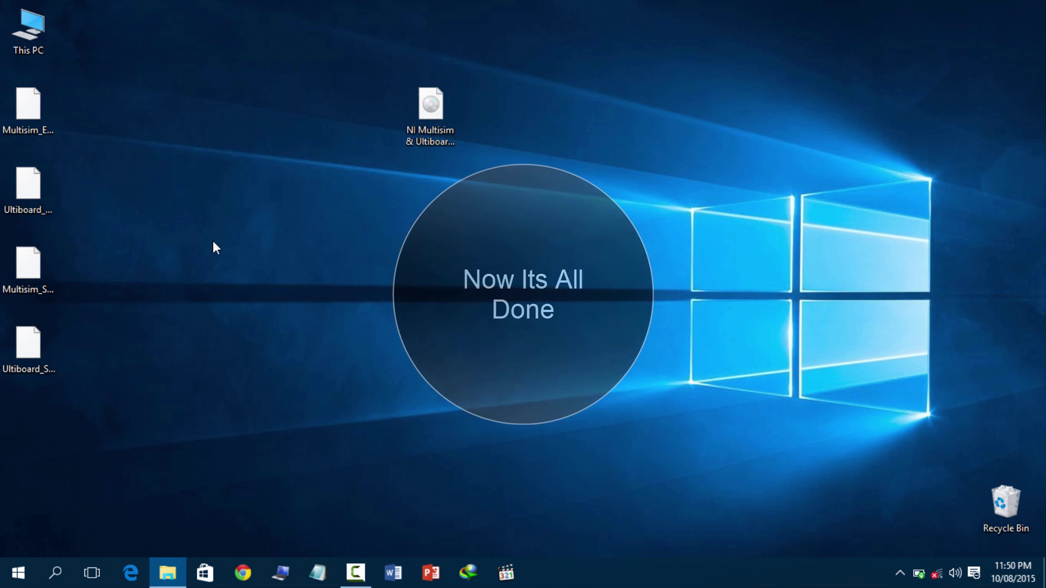
drag(92, 97, 1014, 501)
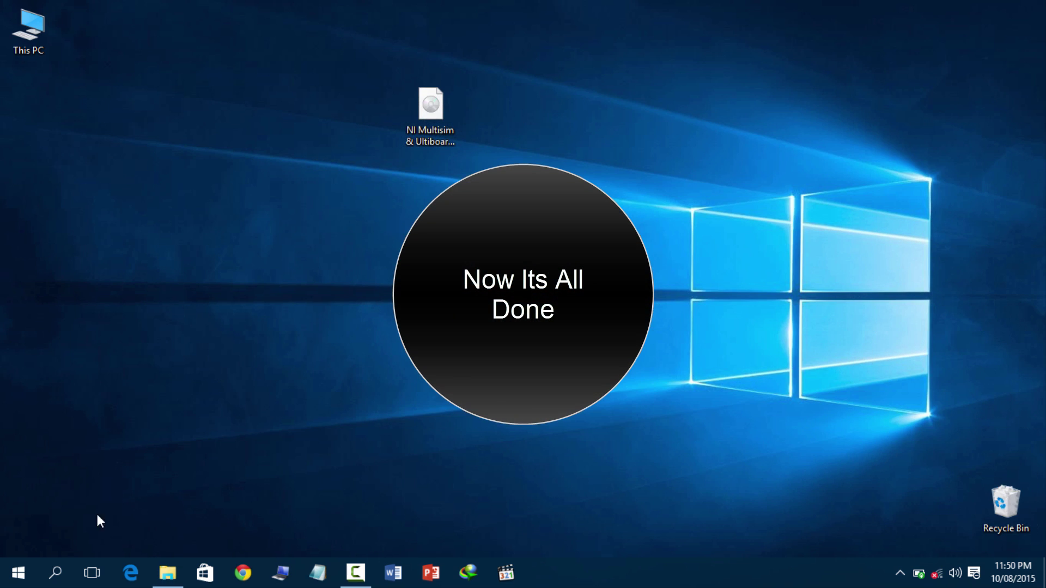
Launch the installed Multisim 11.0 from the list of all apps
click(18, 572)
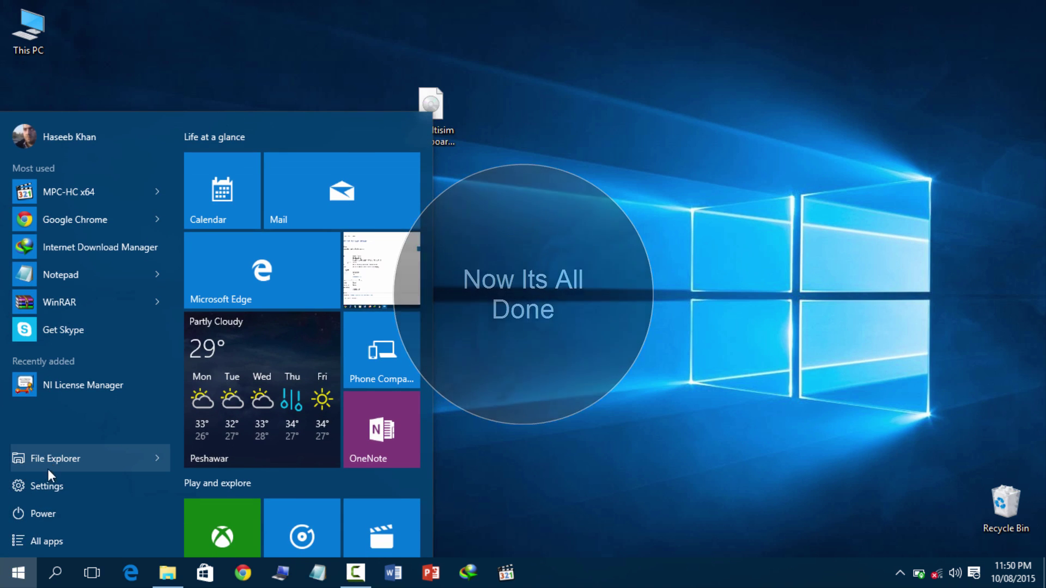
click(54, 539)
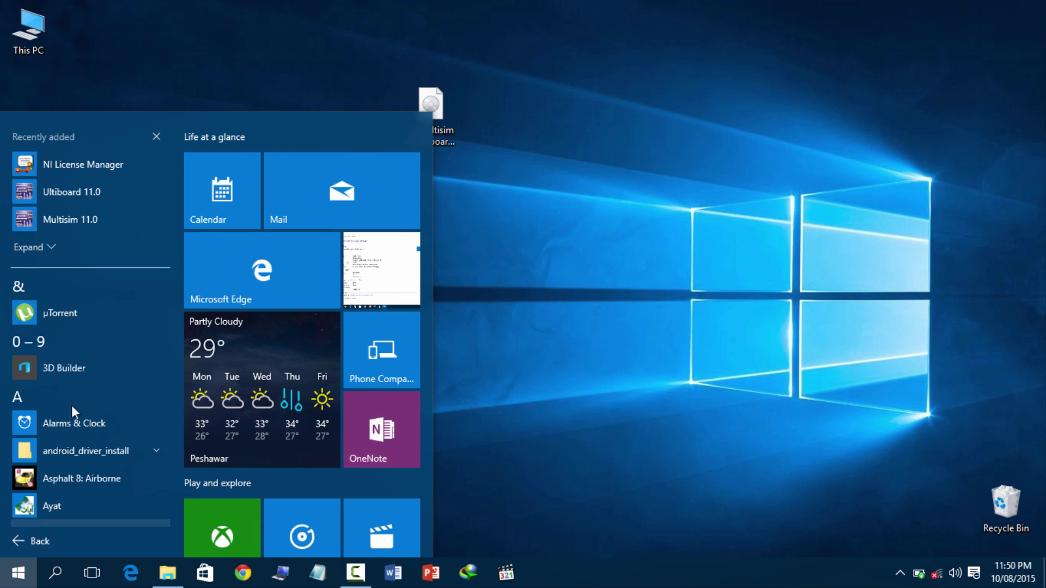
click(72, 221)
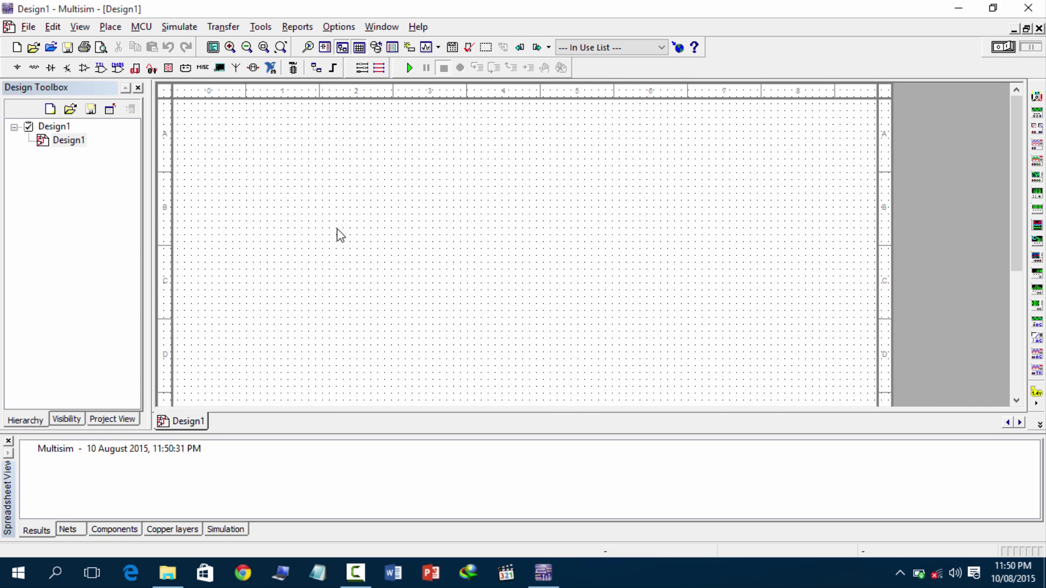
Check the edition and application version in Multisim's About information, and exit the program
click(417, 26)
click(438, 174)
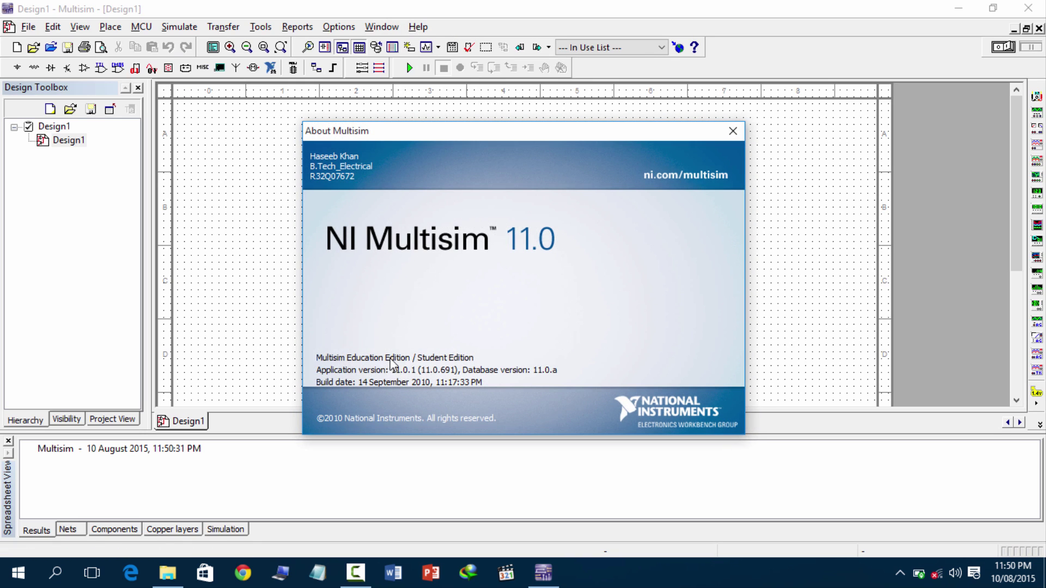
click(733, 131)
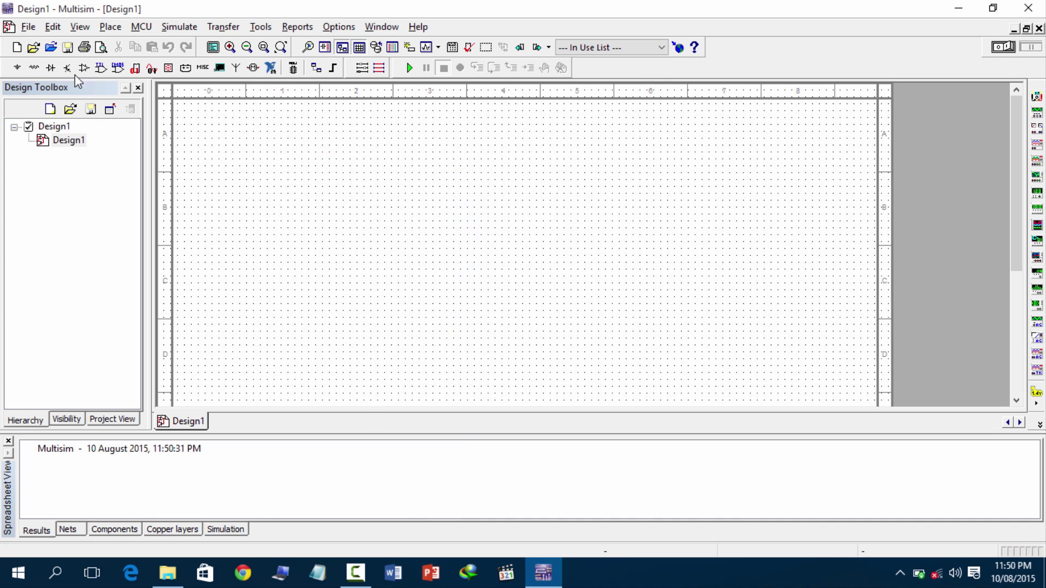
click(29, 27)
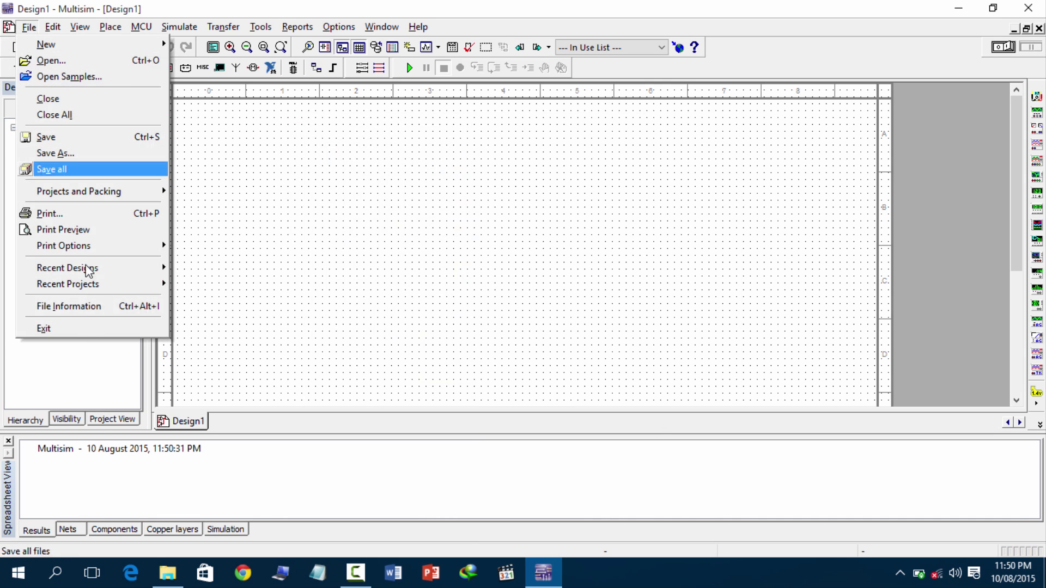
click(82, 329)
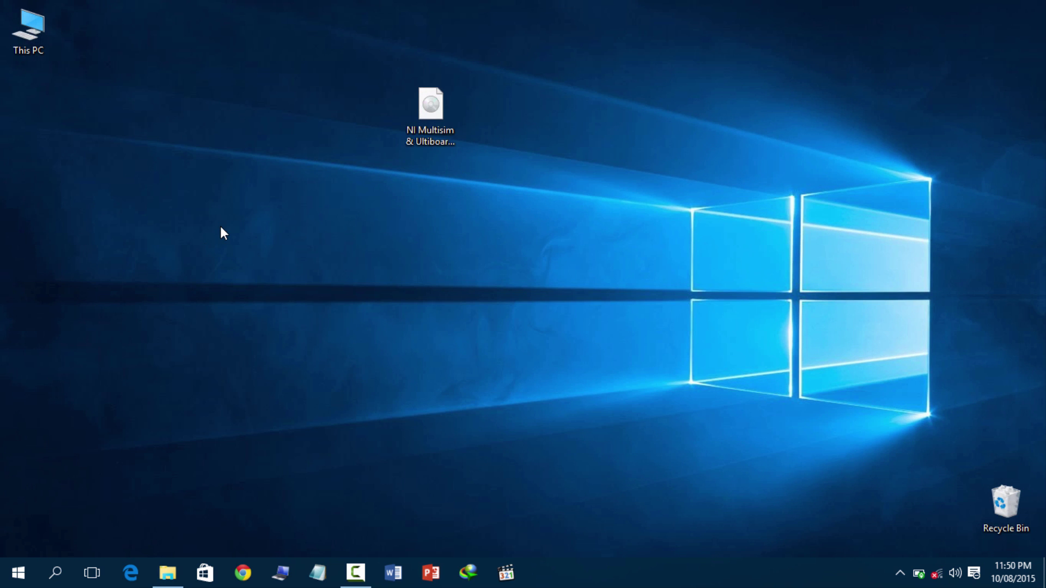